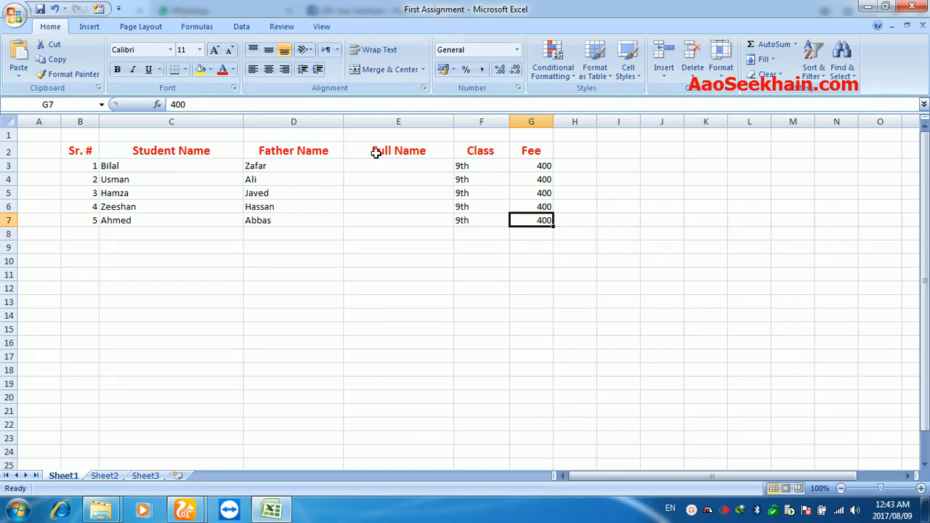
left_click(396, 171)
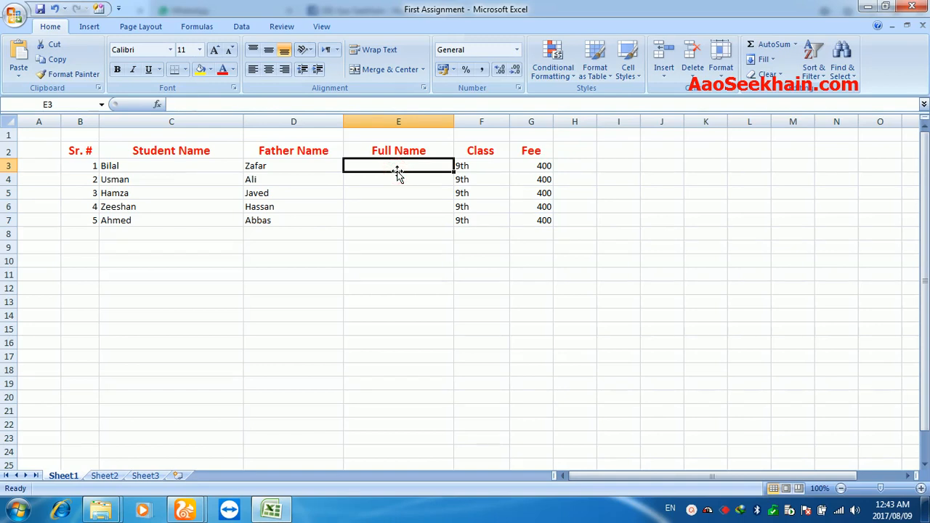
key("Down")
key("Down")
key("Down")
key("Down")
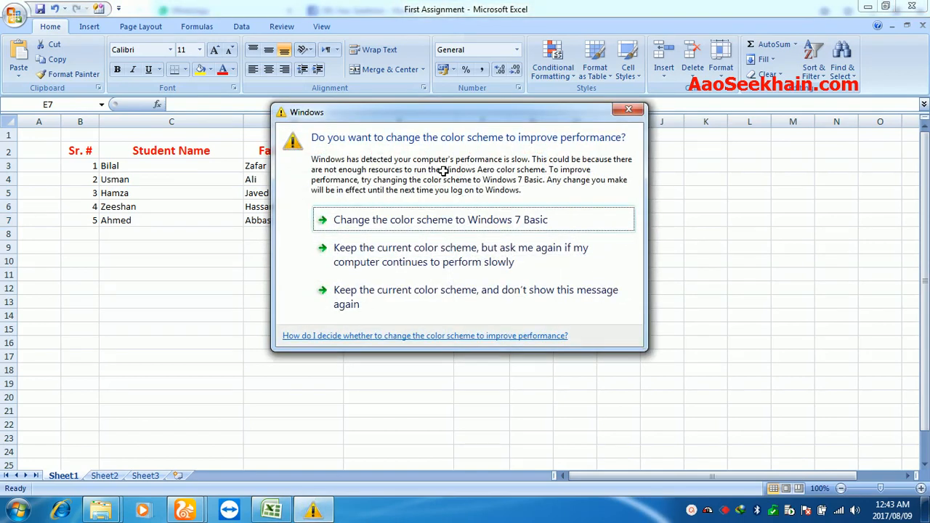
left_click(629, 113)
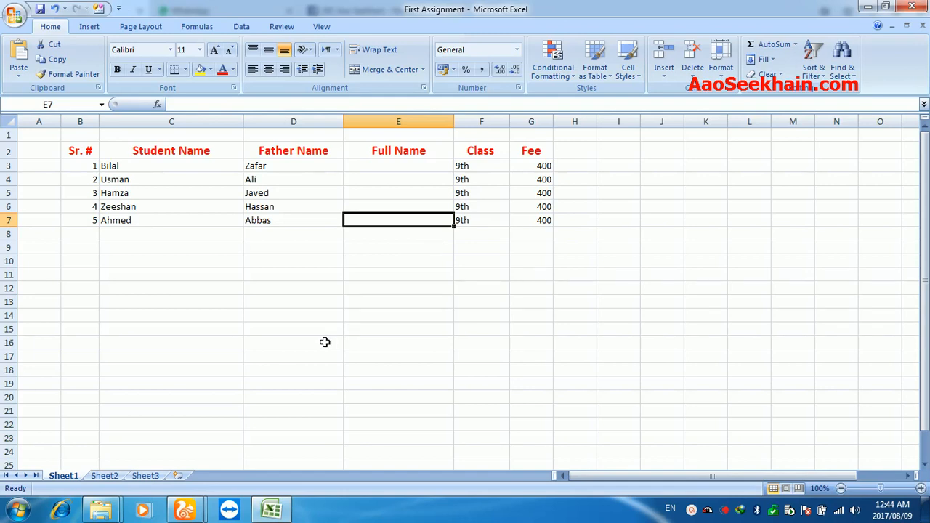
left_click(303, 308)
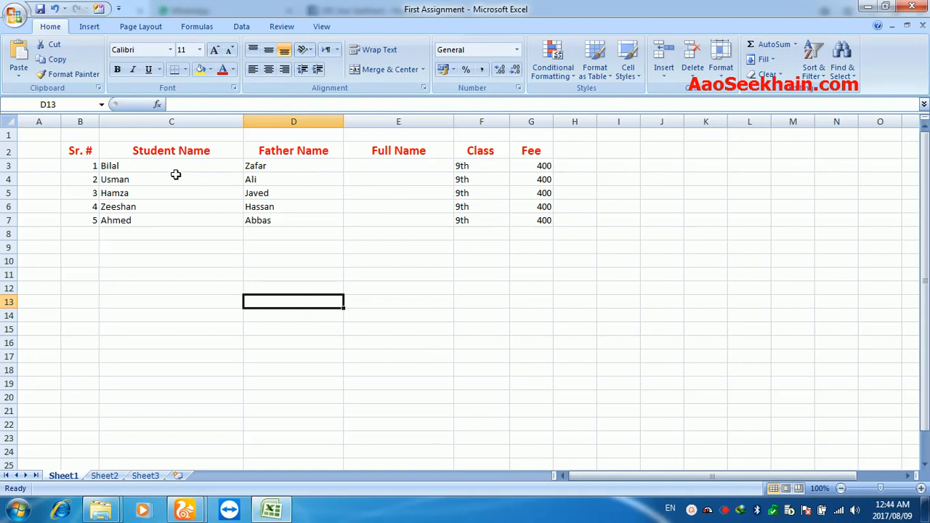
left_click(398, 166)
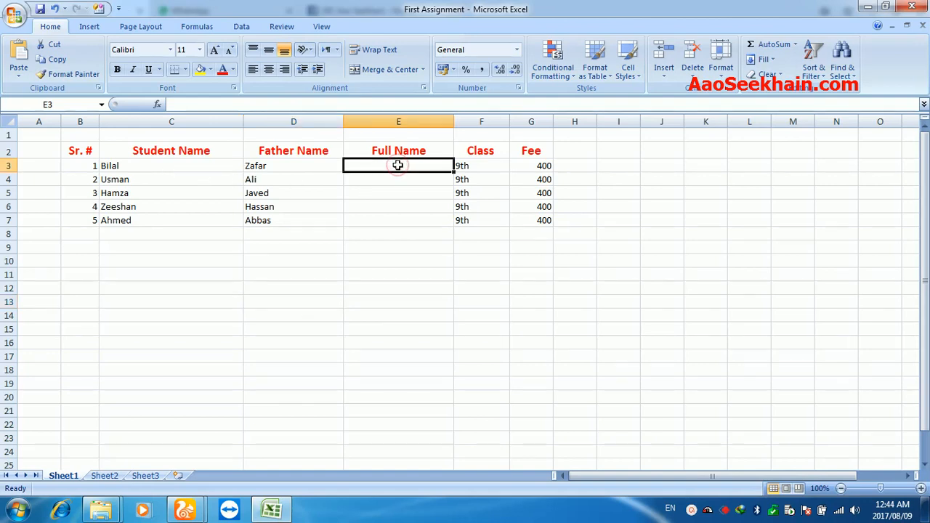
type("Bi")
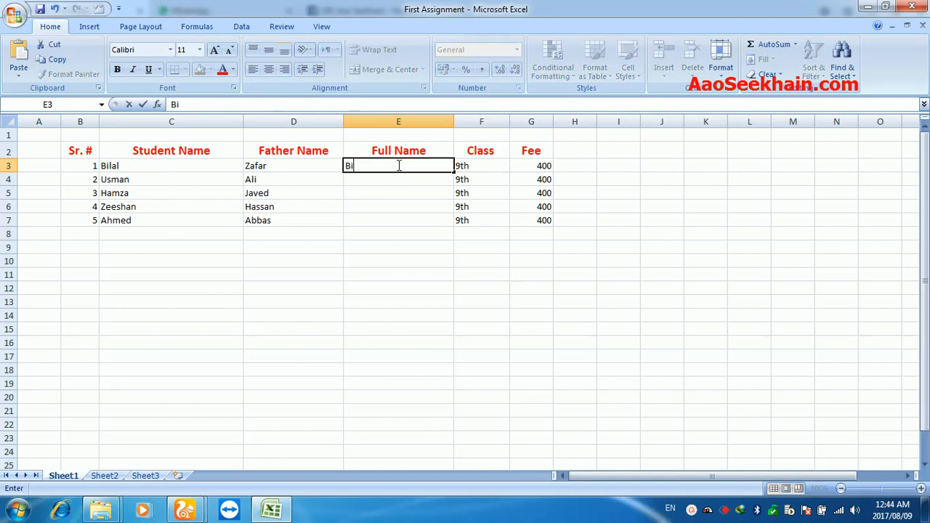
type("lal Zafar")
key("Return")
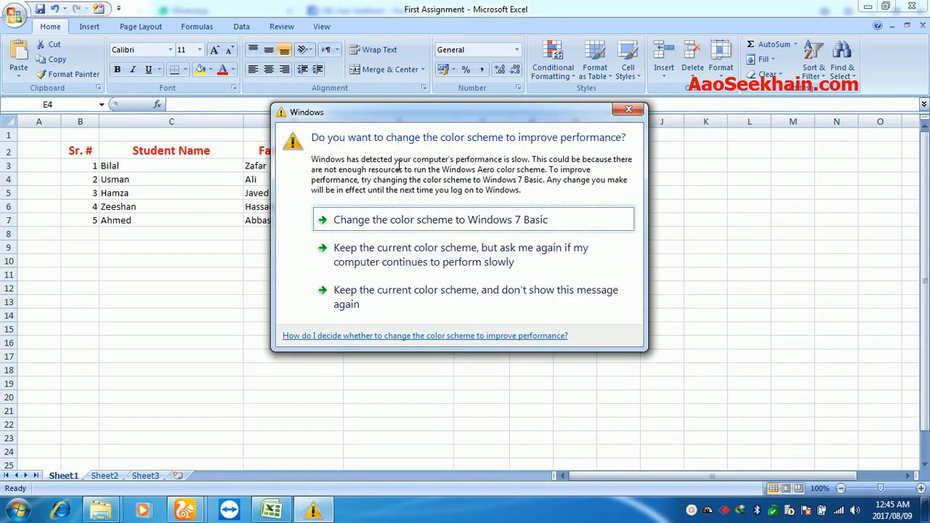
- Close the Windows colour-scheme prompt covering the student table
left_click(628, 110)
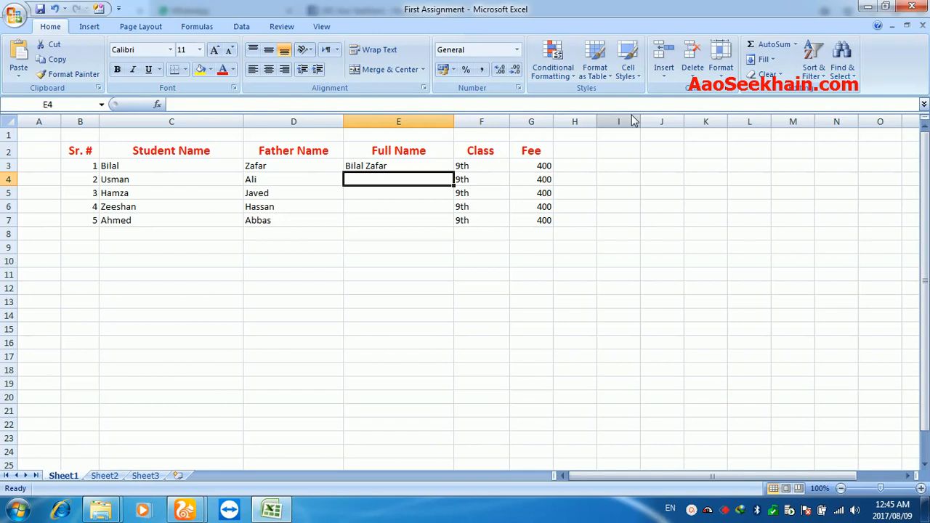
key("Up")
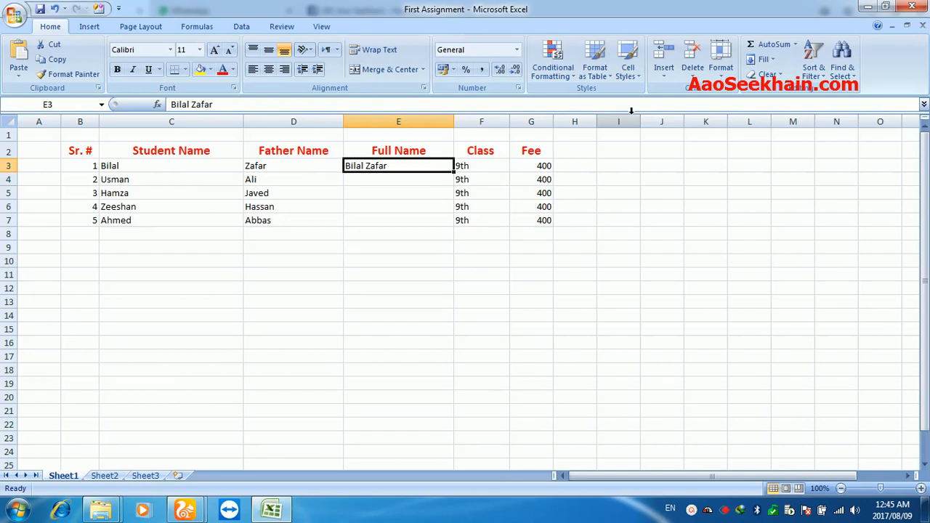
key("Delete")
- Enter =CONCATENATE(C3;D3) in E3 to join Bilal's student and father names
type("=")
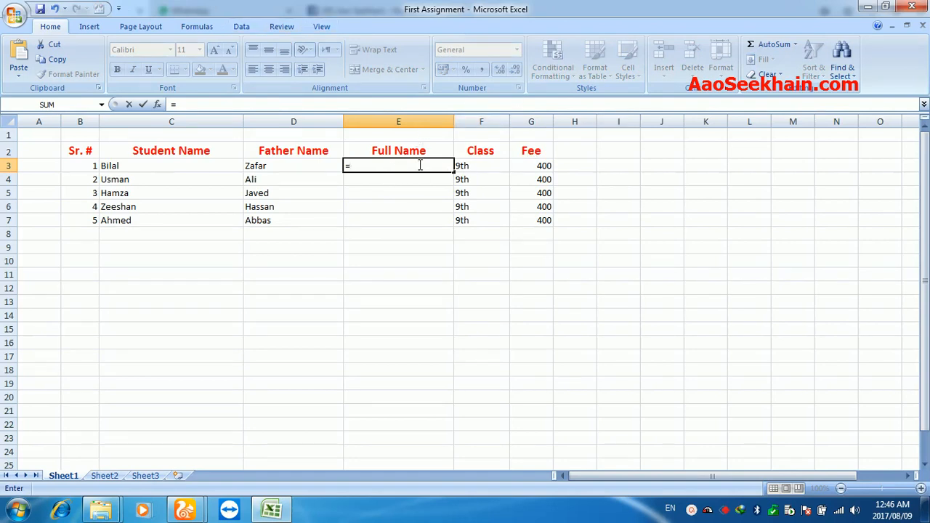
type("Con")
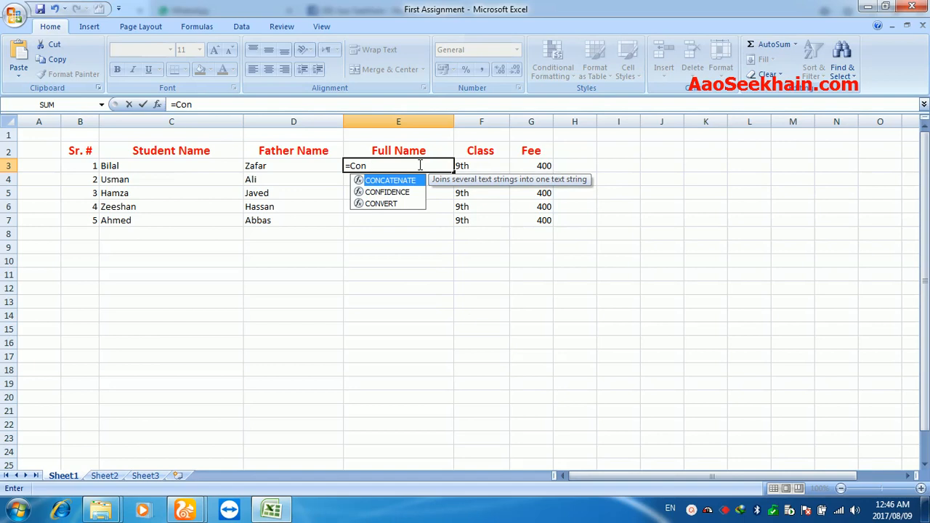
type("catent")
key("BackSpace")
type("ate")
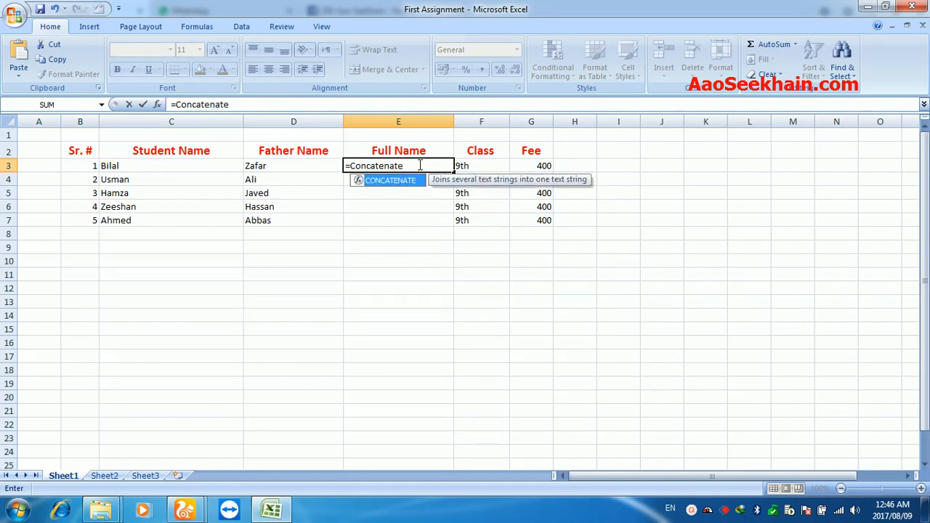
type("(")
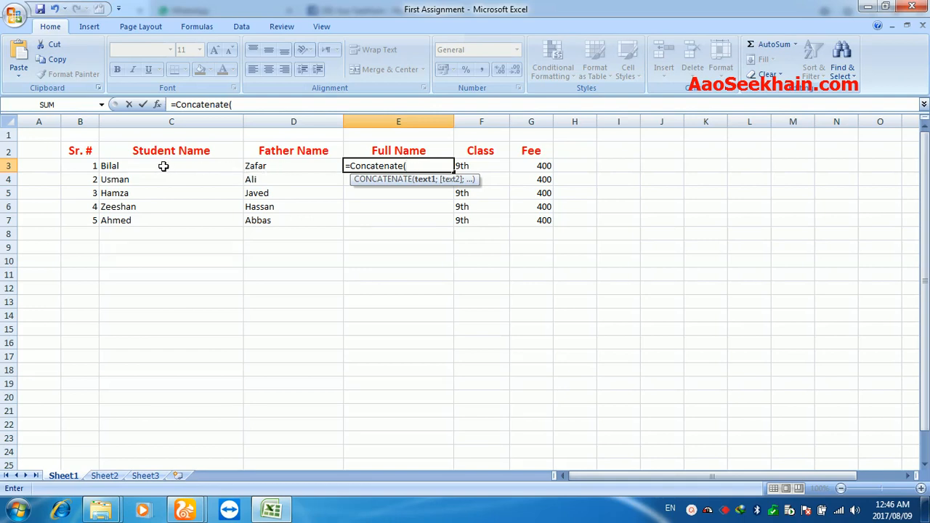
left_click(163, 166)
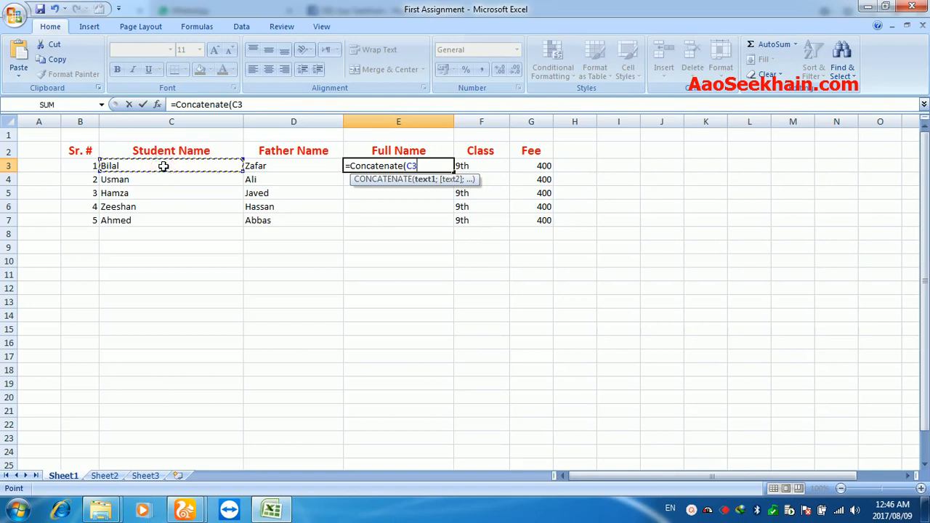
key("BackSpace")
key("BackSpace")
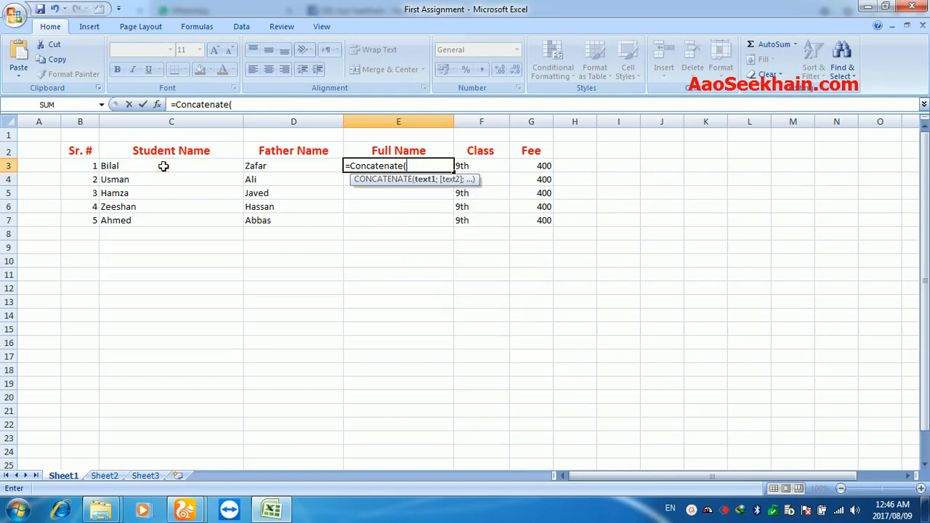
type("C")
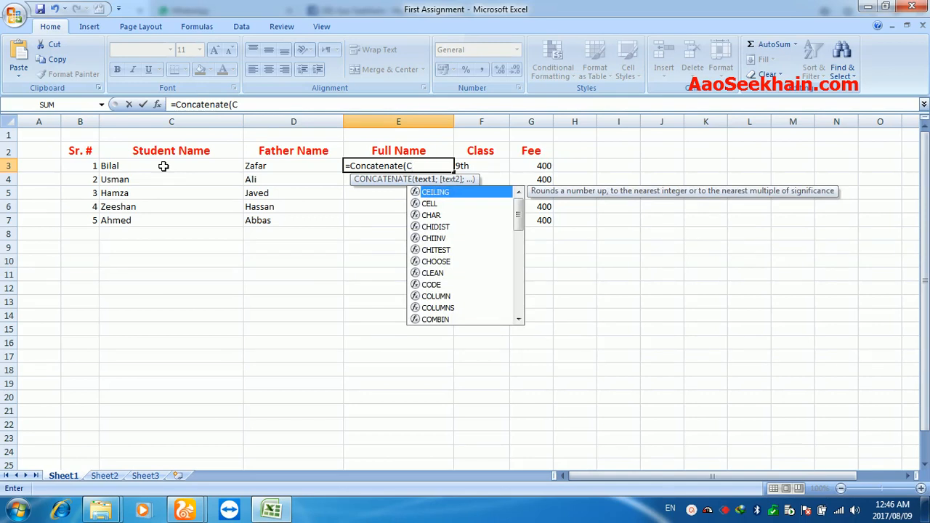
type("3")
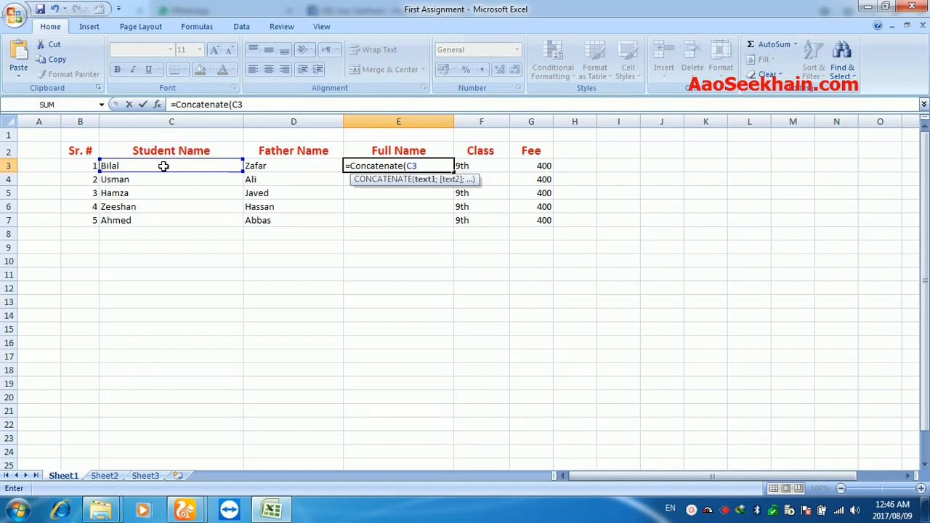
type(";")
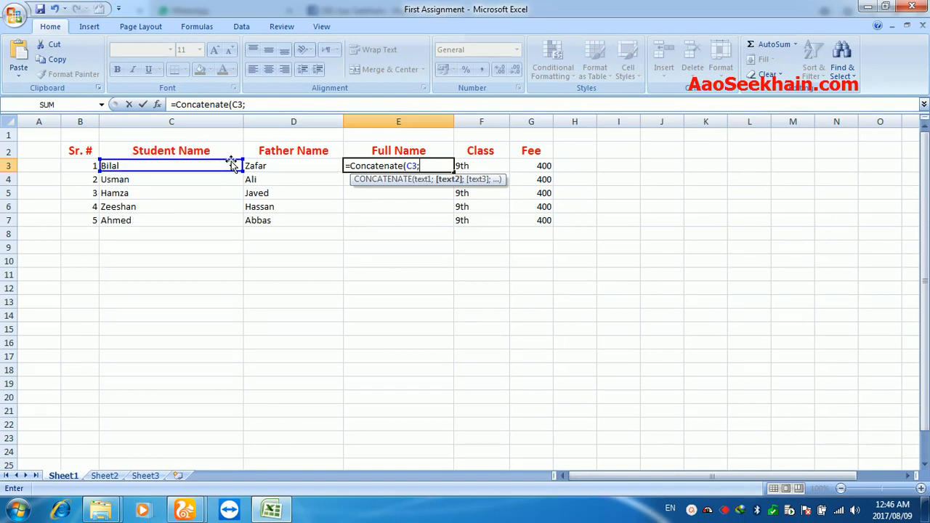
left_click(283, 163)
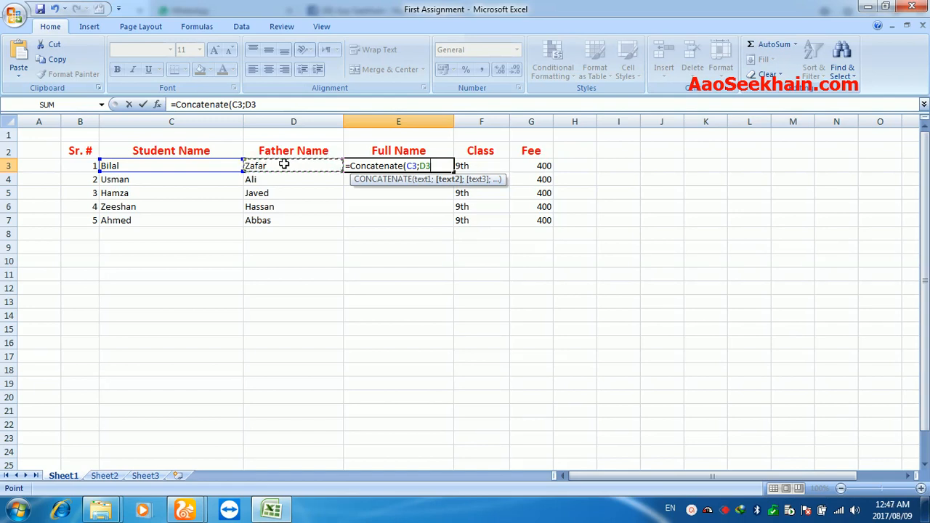
key("BackSpace")
key("BackSpace")
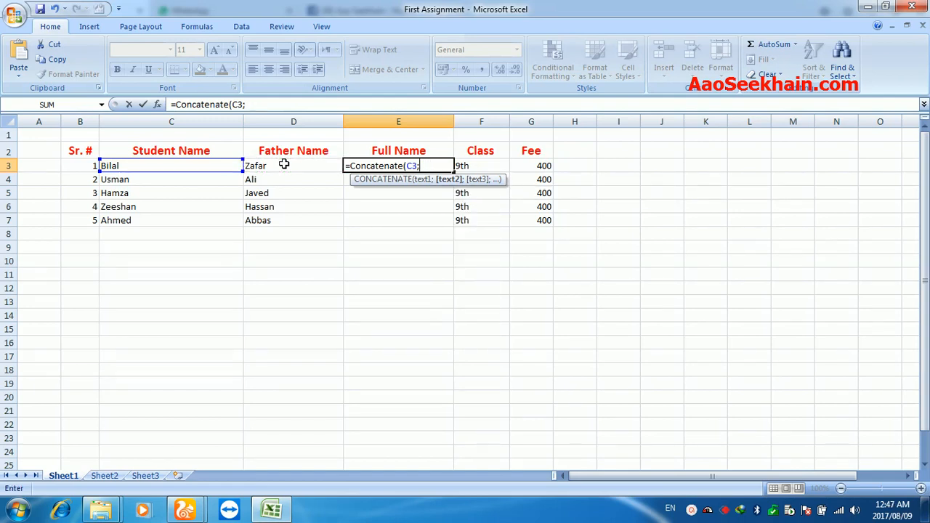
type("D3)")
key("Return")
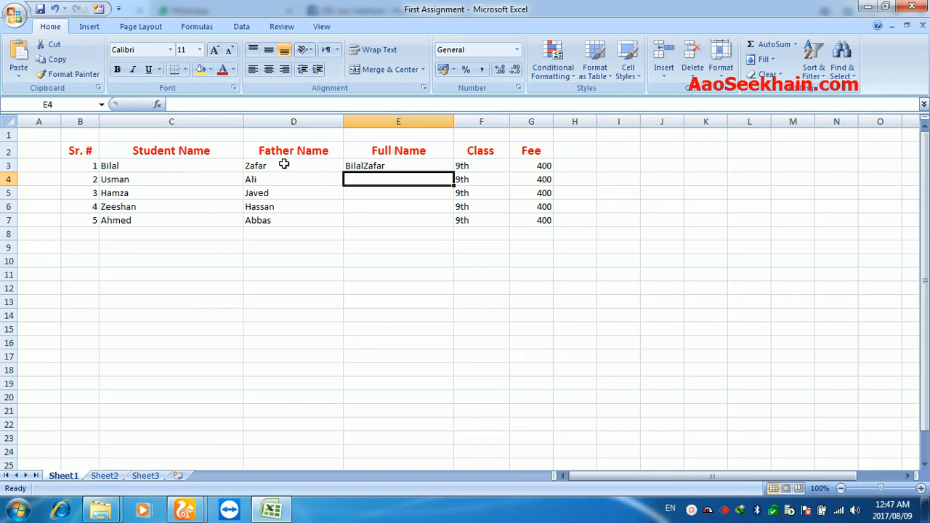
- Copy the E3 formula into E4 through E7 for Usman, Hamza, Zeeshan and Ahmed
key("Up")
key("ctrl+c")
key("Down")
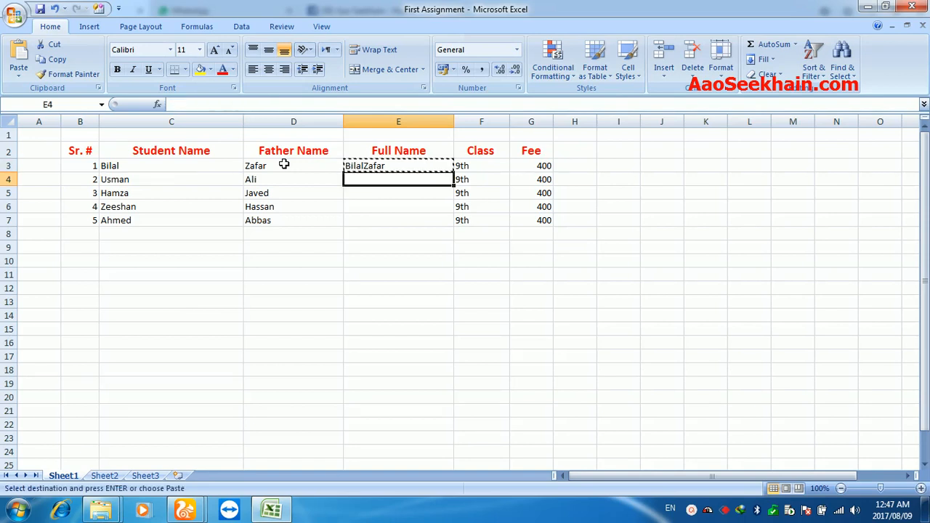
key("ctrl+v")
key("Down")
key("ctrl+v")
key("Down")
key("ctrl+v")
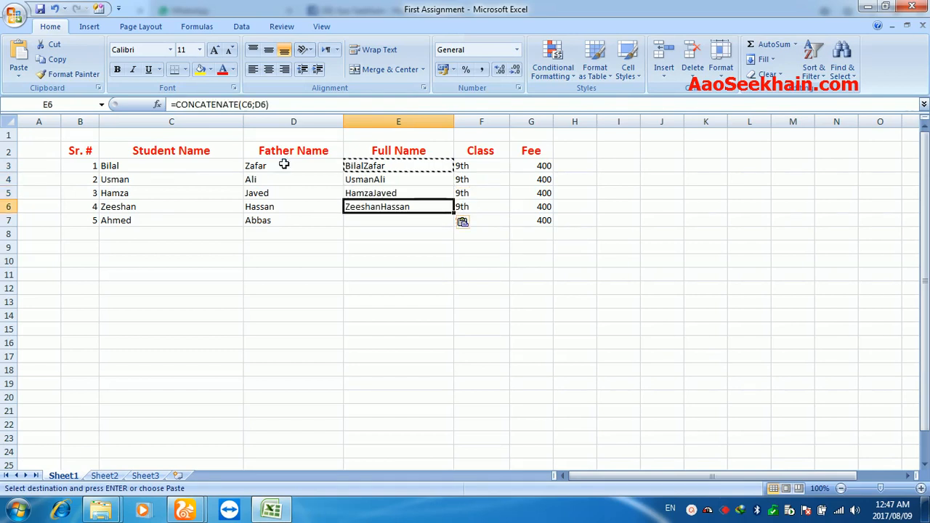
key("Down")
key("ctrl+v")
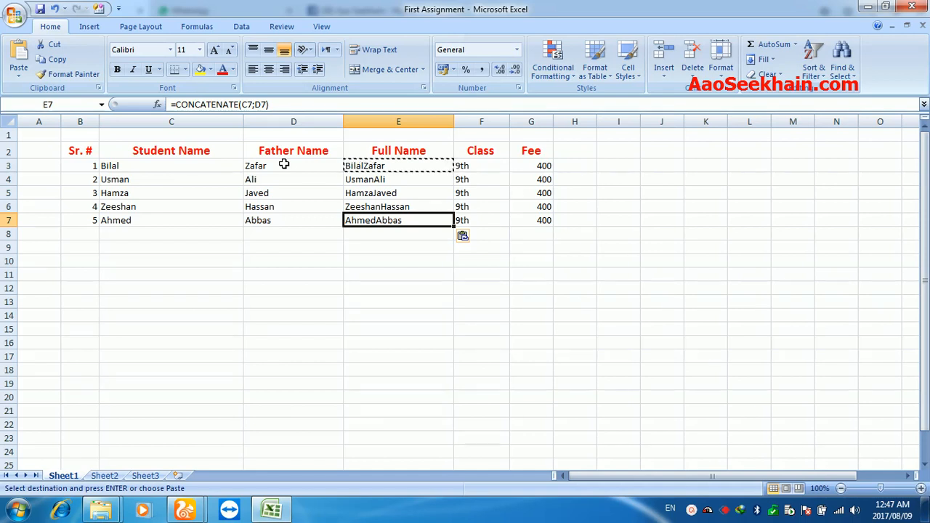
left_click(87, 237)
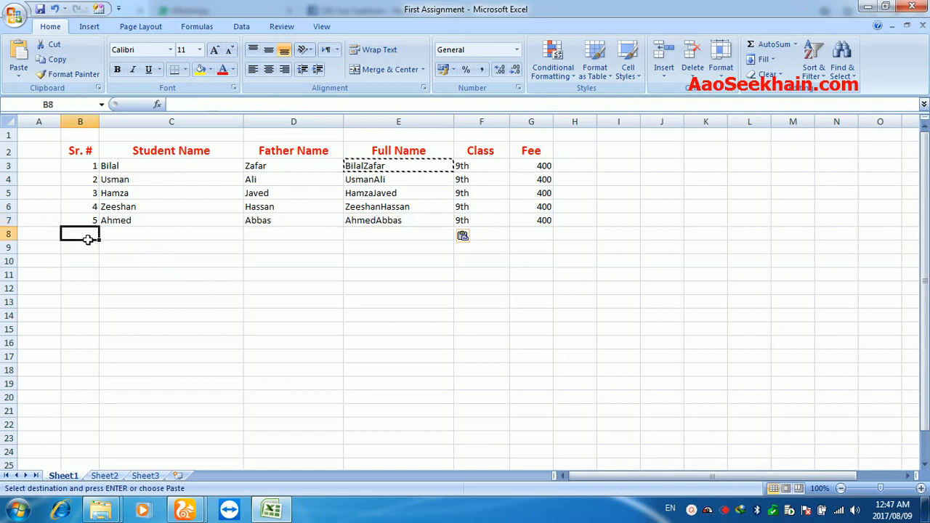
type("6")
key("Tab")
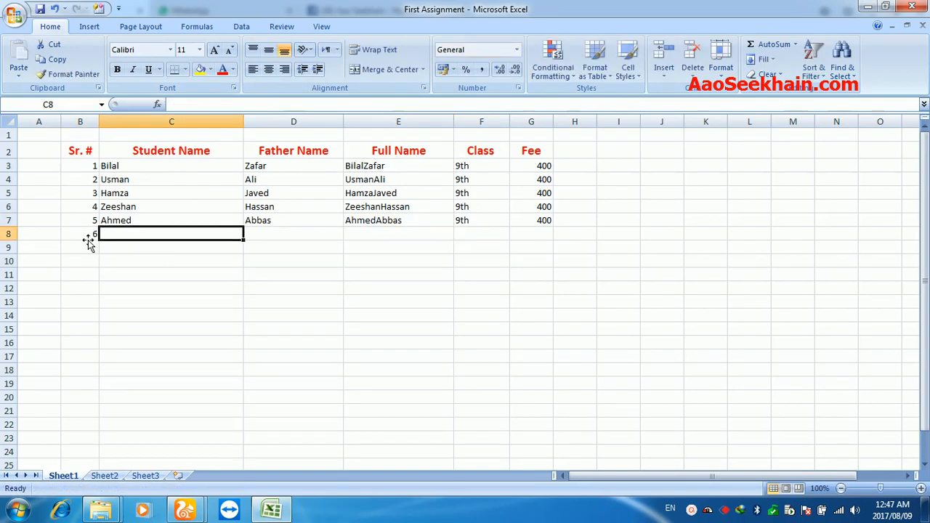
type("Ahad")
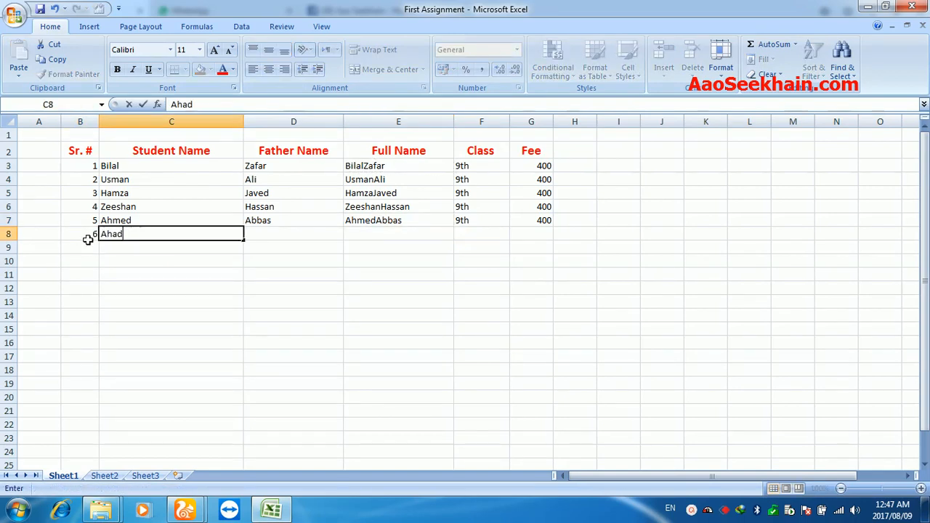
key("Tab")
type("Ejaz")
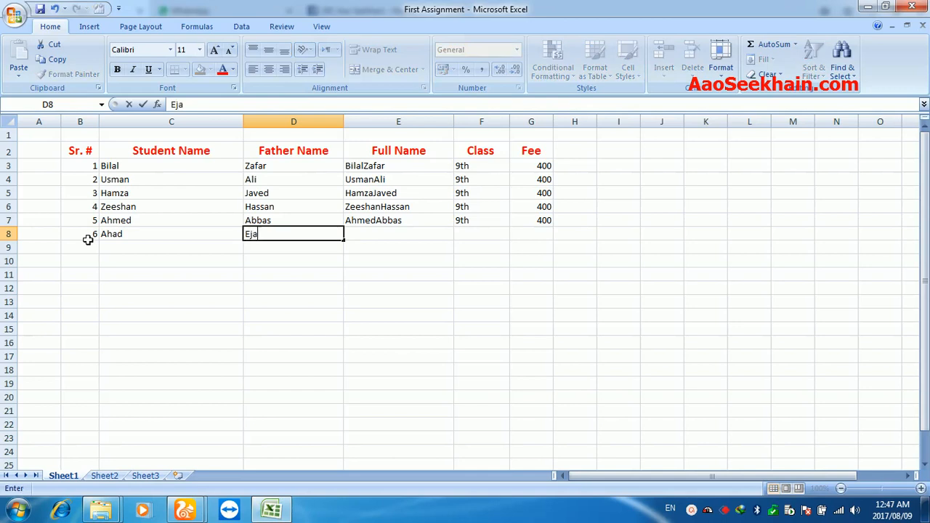
key("BackSpace")
type("z")
key("Return")
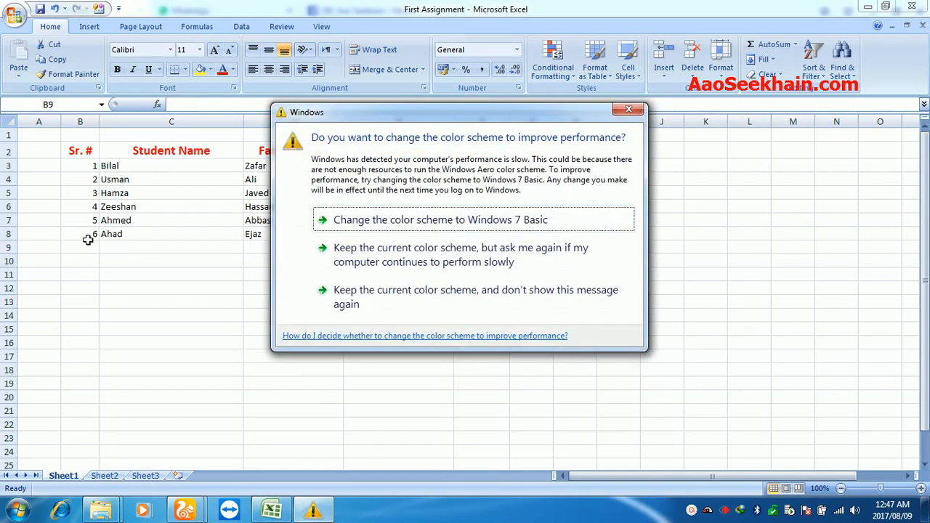
left_click(628, 108)
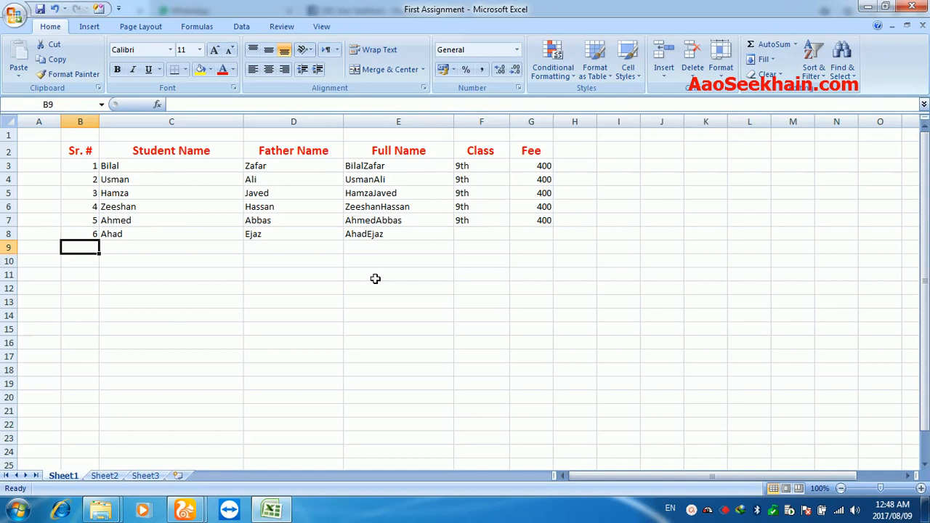
left_click(384, 162)
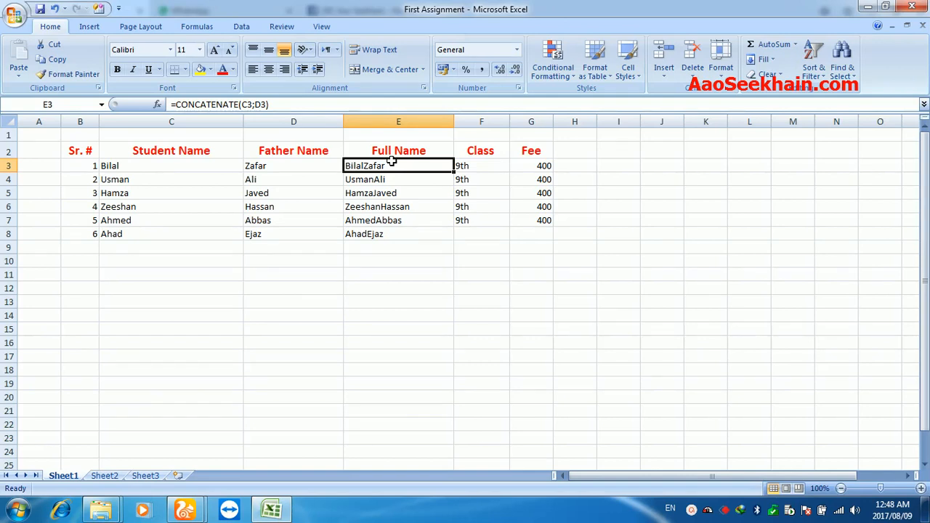
type("=")
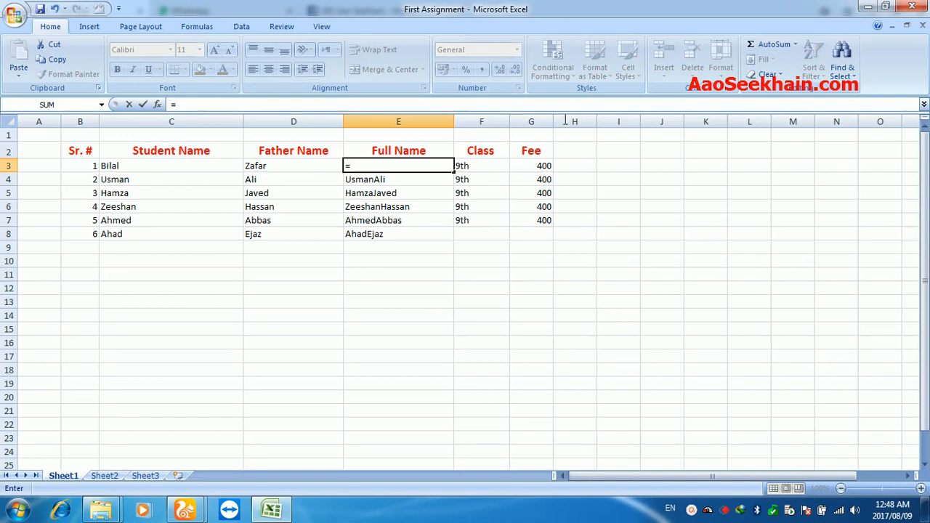
key("Escape")
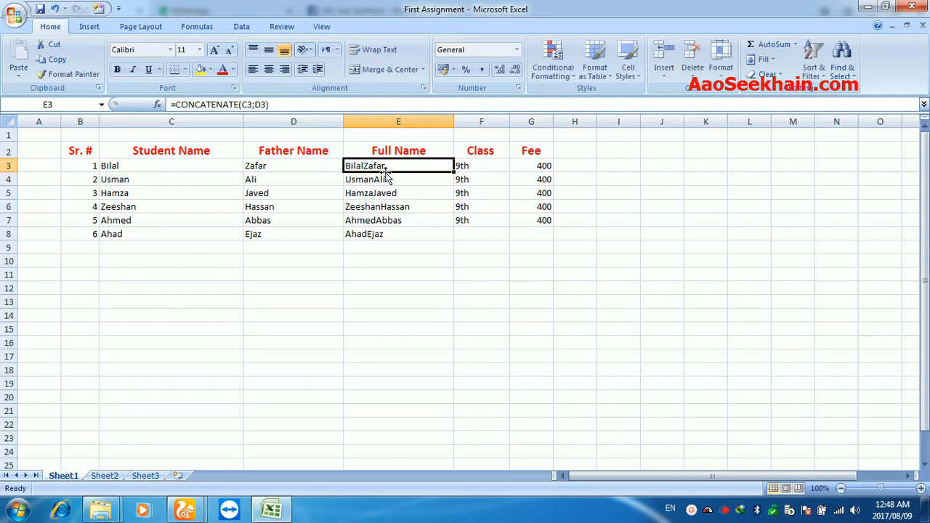
left_click(196, 104)
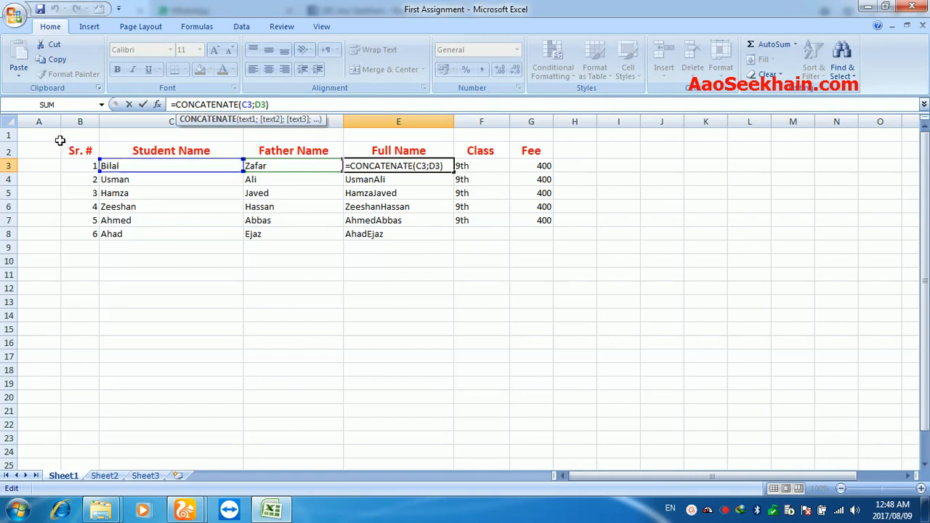
key("ctrl+Return")
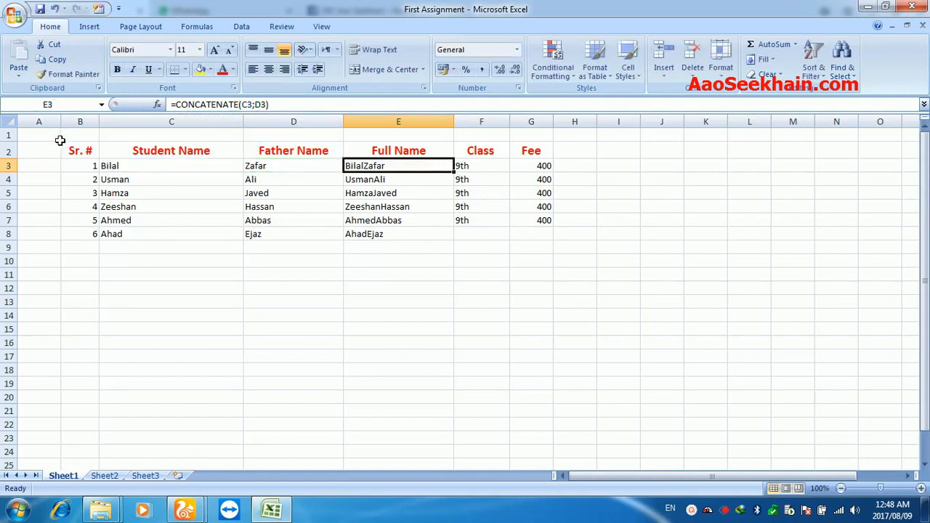
double_click(378, 166)
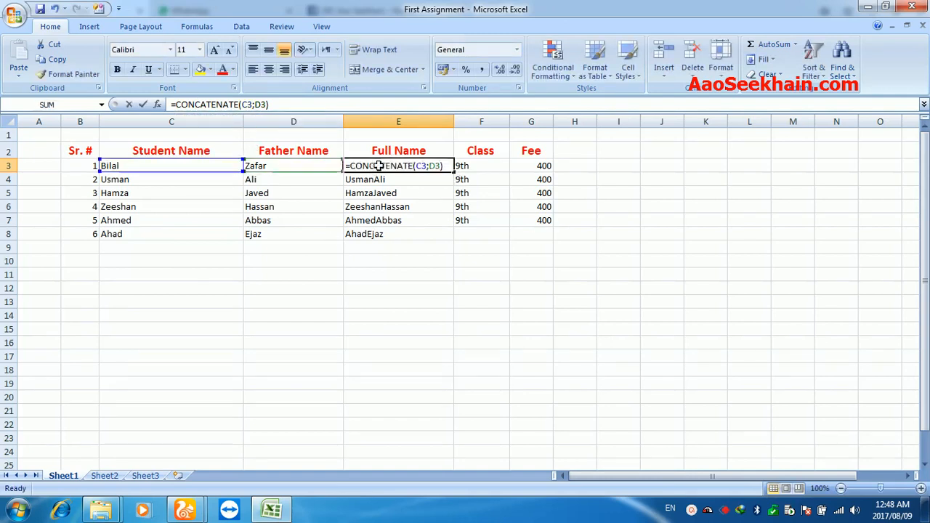
left_click(430, 166)
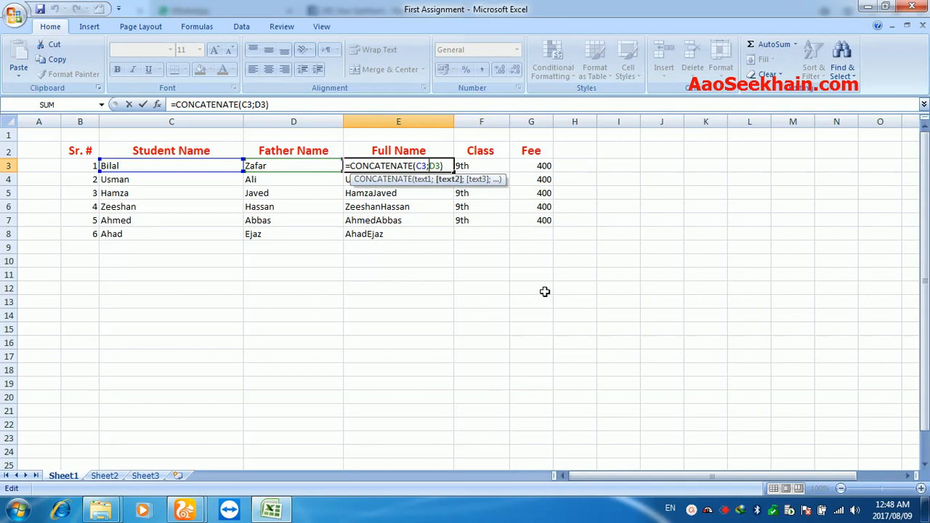
type("\"")
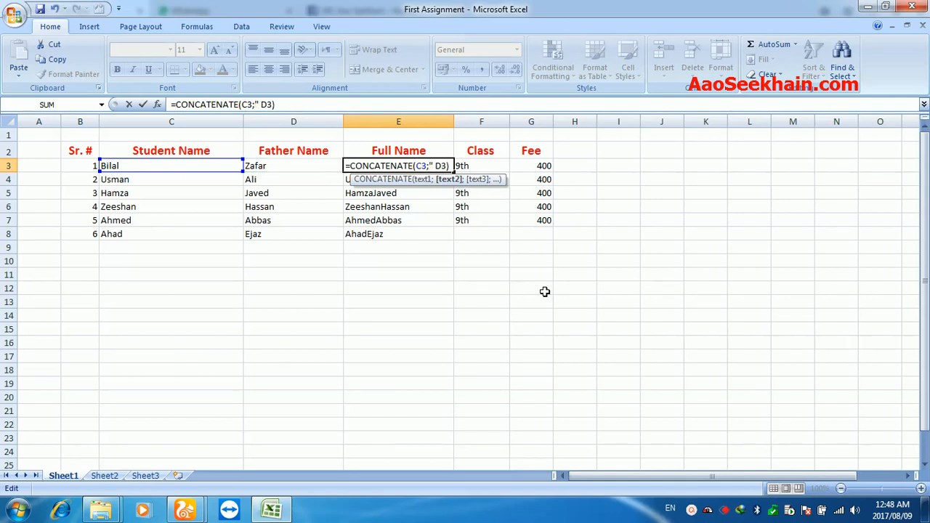
type(" \";")
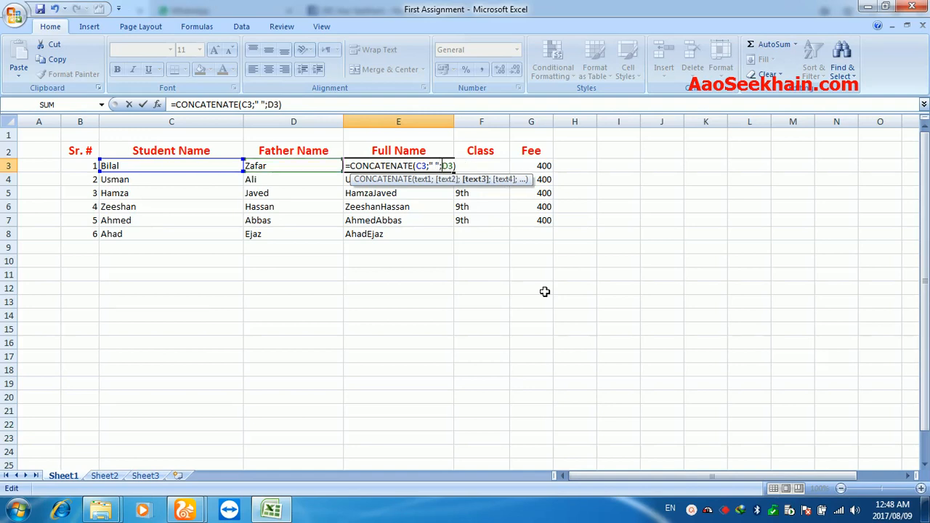
key("Return")
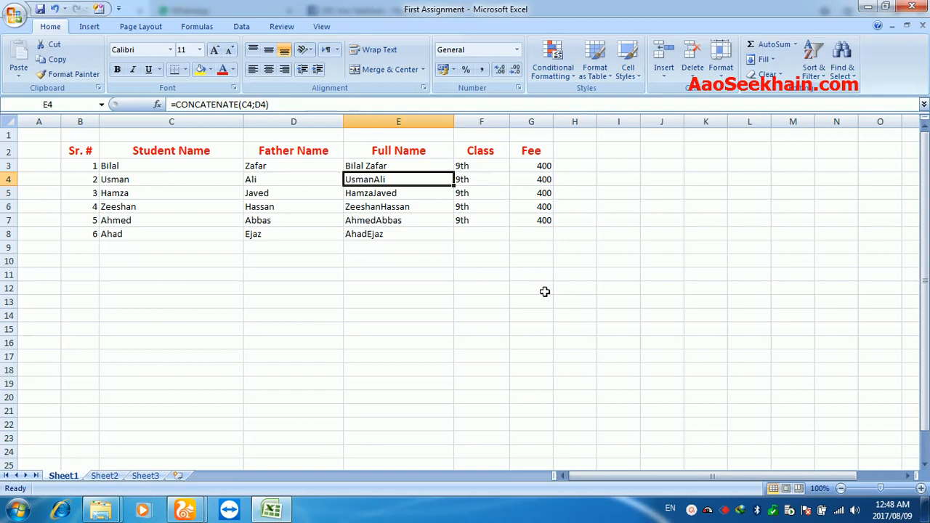
- Fill the spaced CONCATENATE formula down into E4 through E8, Usman to Ahad
key("ctrl+d")
key("Down")
key("ctrl+d")
key("Down")
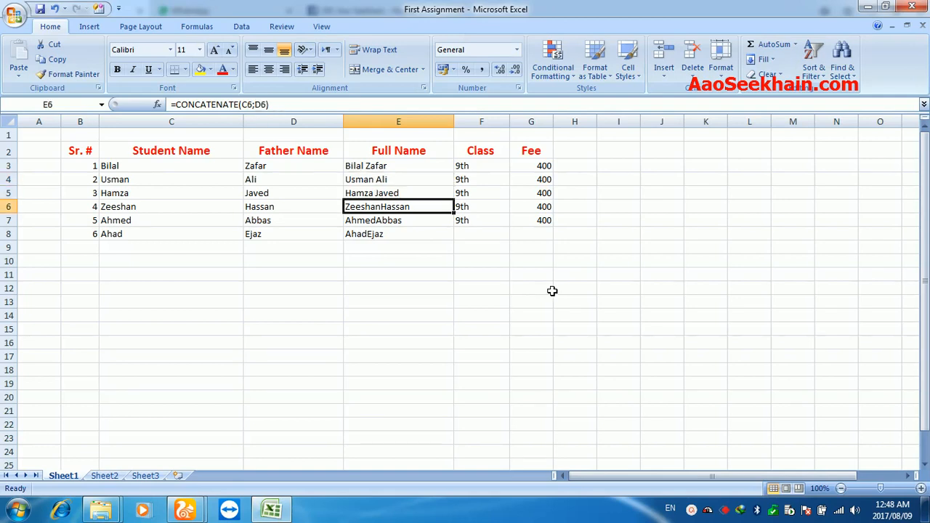
key("ctrl+d")
key("Down")
key("ctrl+d")
key("Down")
key("ctrl+d")
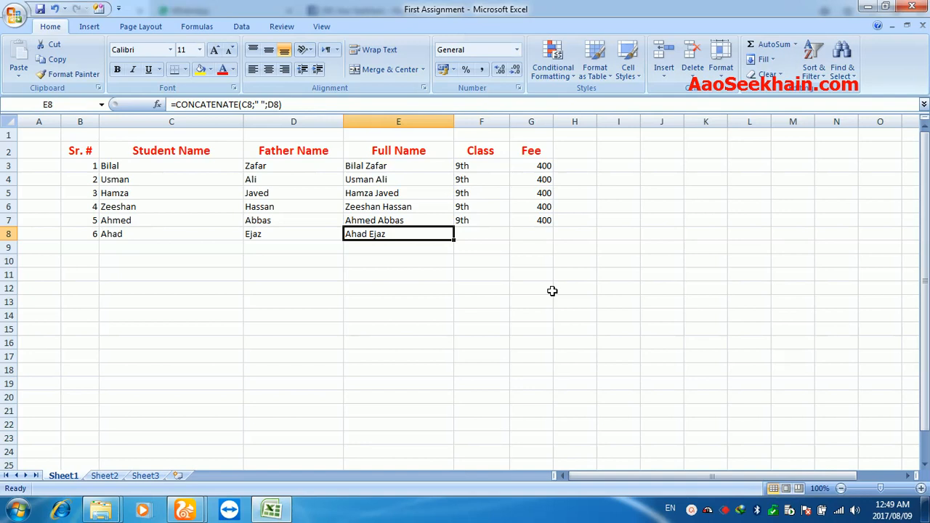
left_click(337, 327)
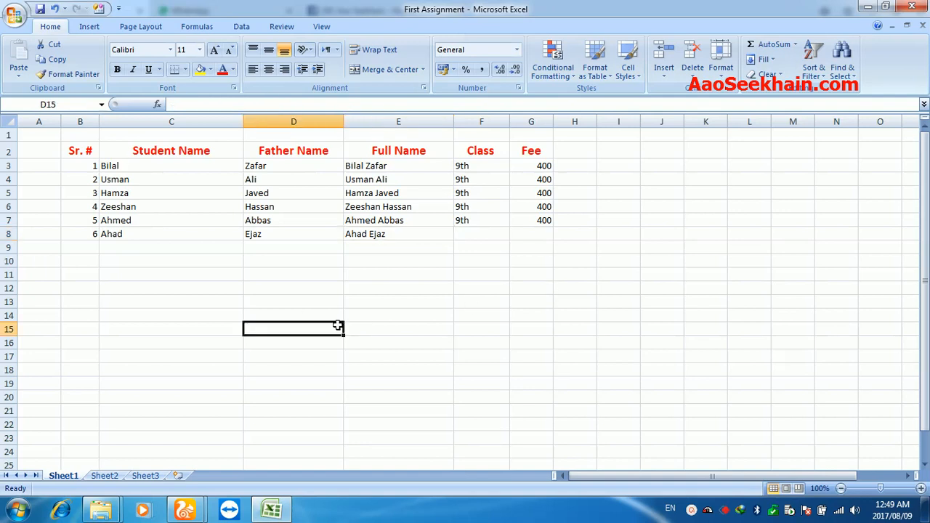